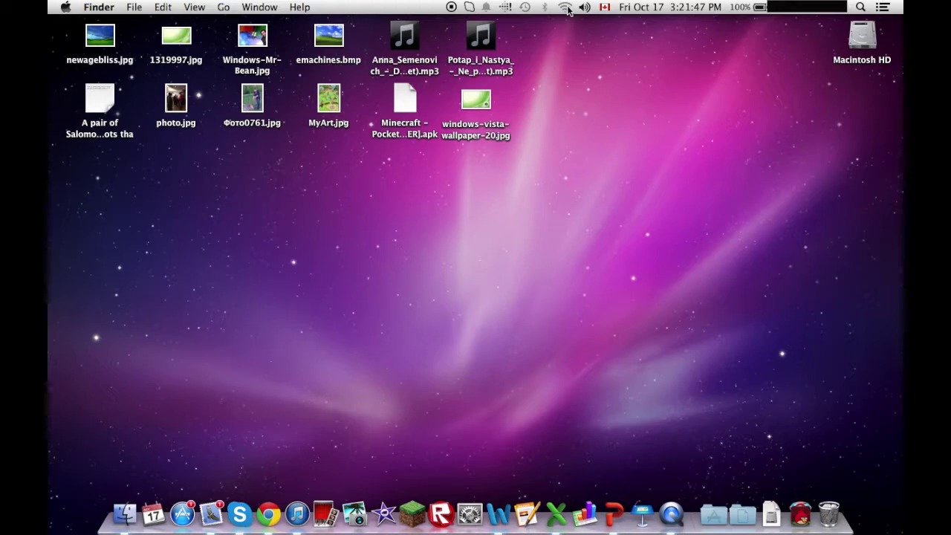
Start setting up the new AirPort Express from the Wi-Fi menu's New AirPort Base Station list
{"action": "left_click", "coordinate": [566, 8]}
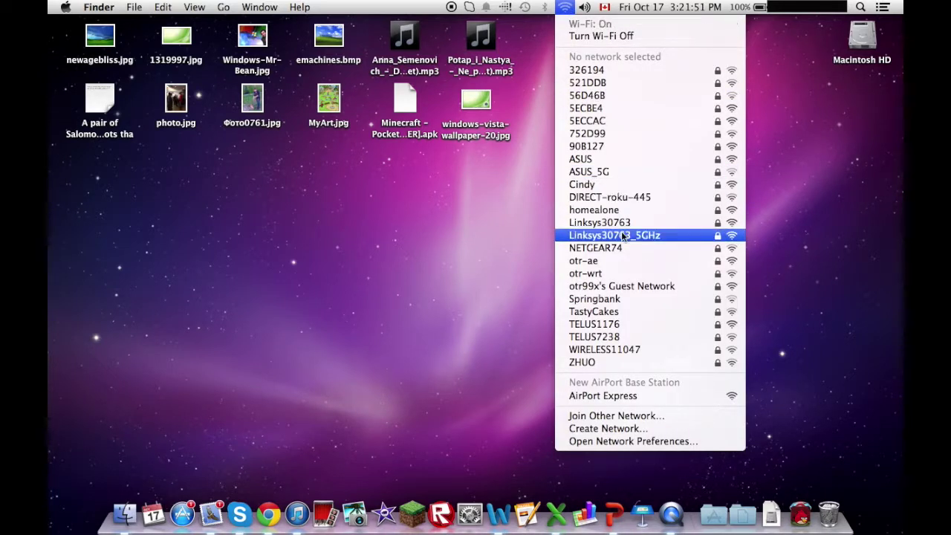
{"action": "left_click", "coordinate": [669, 398]}
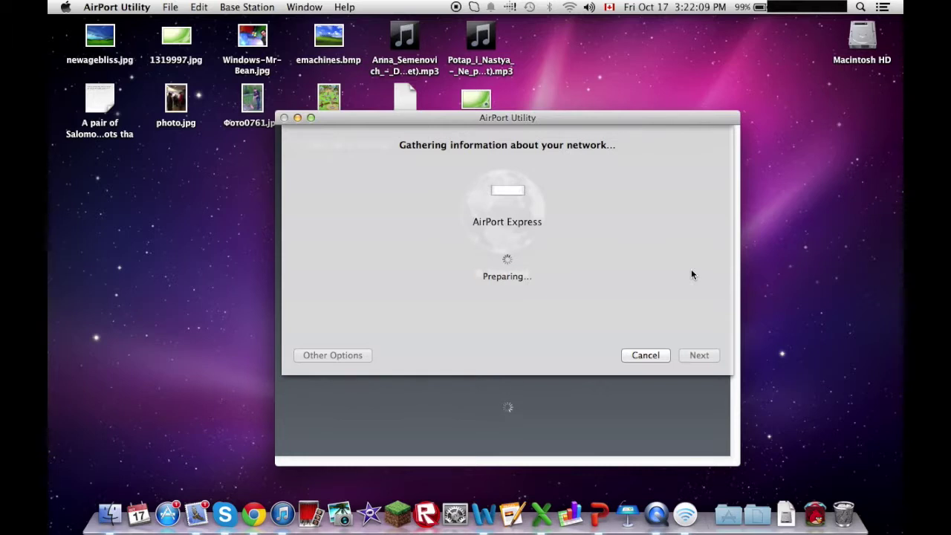
Maximize the AirPort Utility setup window to fill the screen
{"action": "left_click", "coordinate": [311, 118]}
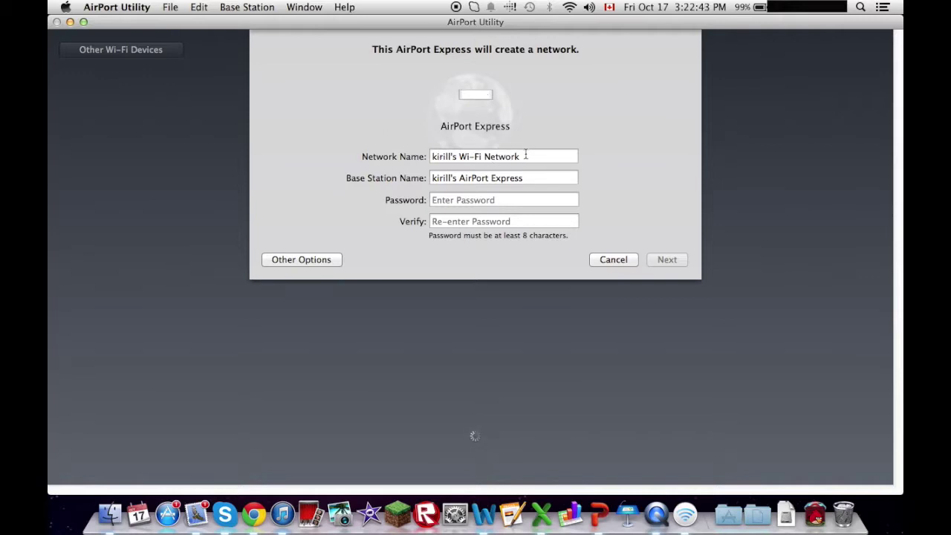
Rename the network to HOME and the base station to HOME AirPort Express
{"action": "left_click_drag", "start_coordinate": [520, 156], "coordinate": [431, 157]}
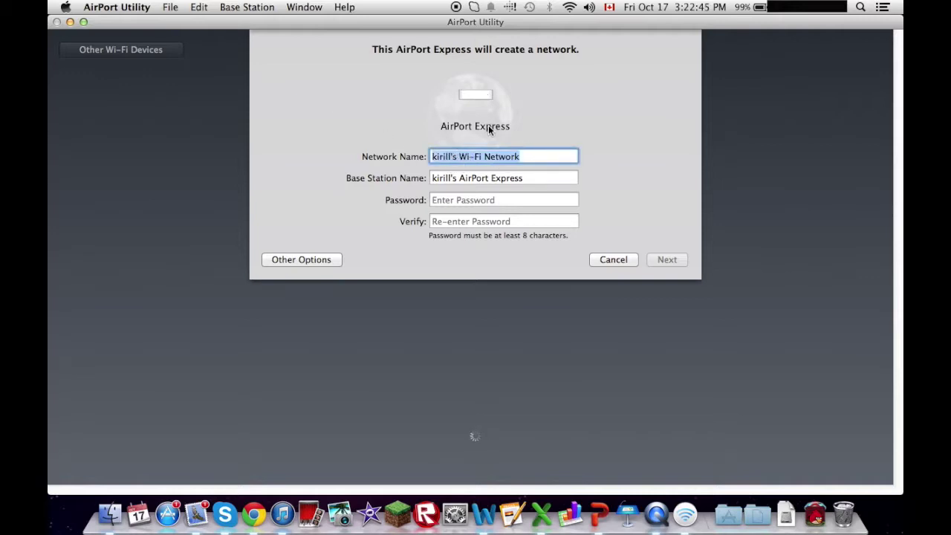
{"action": "key", "text": "BackSpace"}
{"action": "type", "text": "H"}
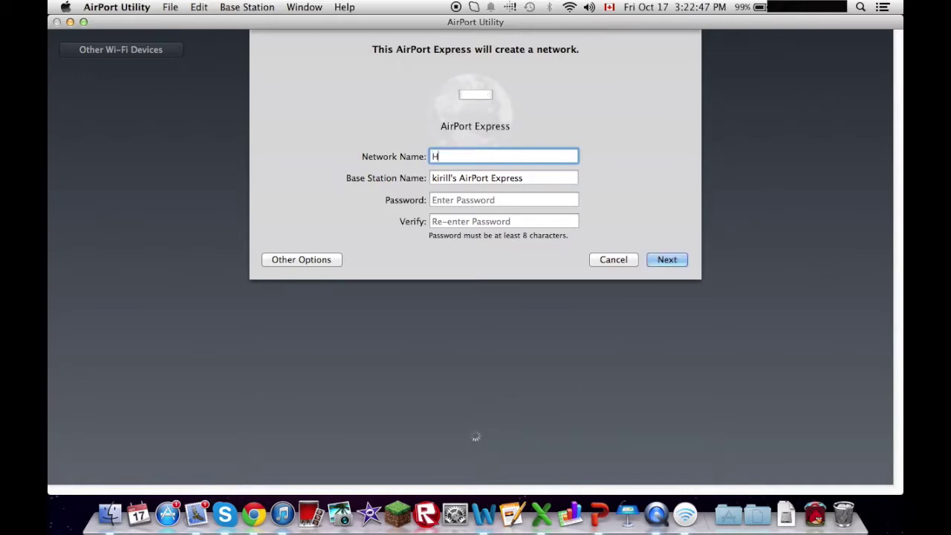
{"action": "type", "text": "OME"}
{"action": "left_click", "coordinate": [450, 179]}
{"action": "key", "text": "BackSpace"}
{"action": "key", "text": "BackSpace"}
{"action": "key", "text": "BackSpace"}
{"action": "key", "text": "BackSpace"}
{"action": "key", "text": "BackSpace"}
{"action": "key", "text": "BackSpace"}
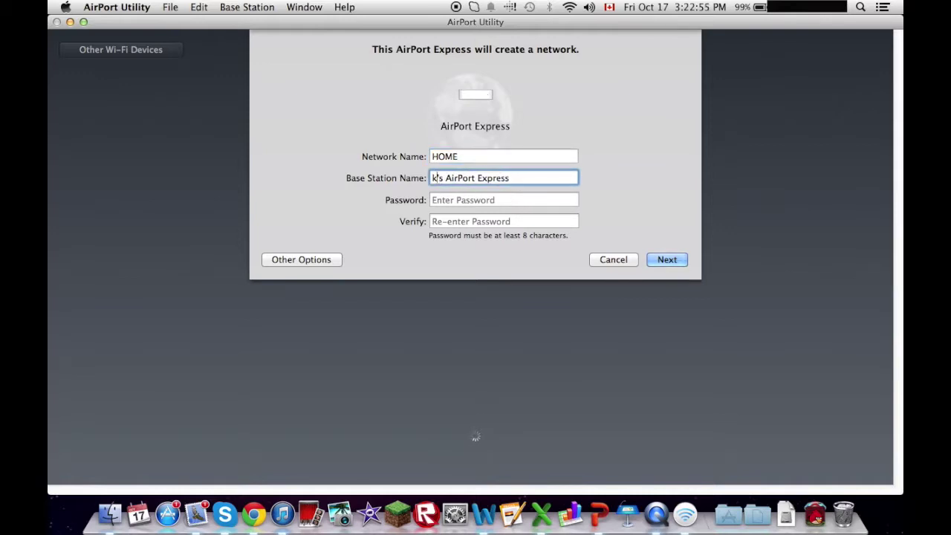
{"action": "key", "text": "Delete"}
{"action": "key", "text": "Delete"}
{"action": "key", "text": "Delete"}
{"action": "type", "text": "HOME"}
Enter and verify the network password, then submit the settings to begin setup
{"action": "left_click", "coordinate": [495, 196]}
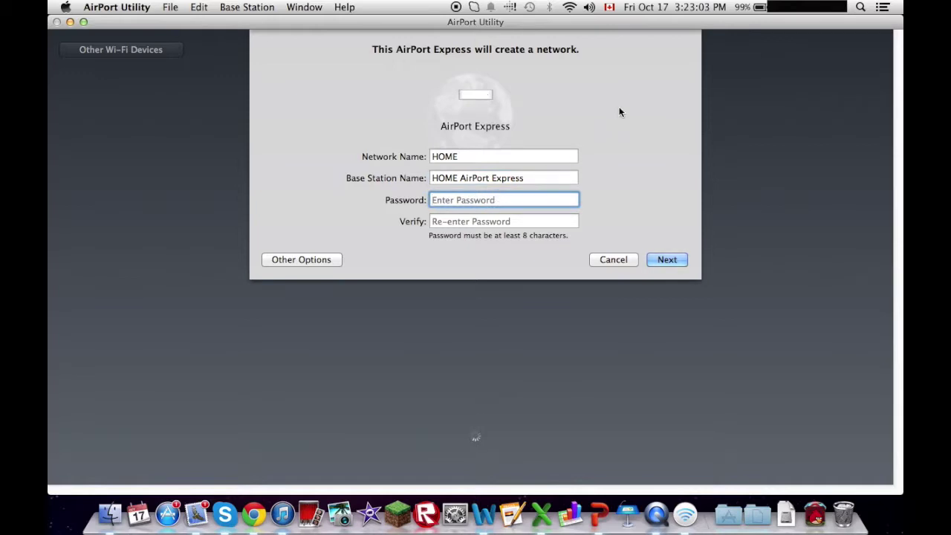
{"action": "type", "text": "**"}
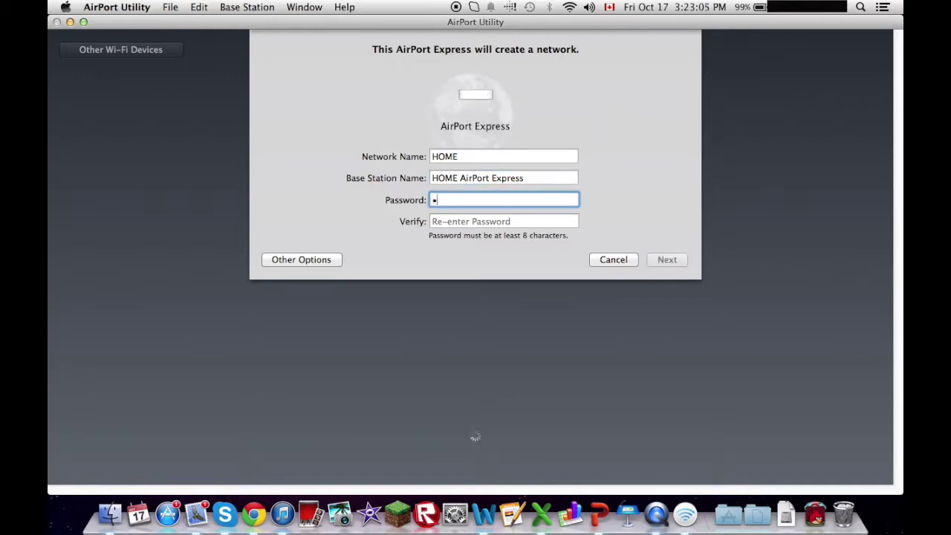
{"action": "type", "text": "******"}
{"action": "left_click", "coordinate": [530, 220]}
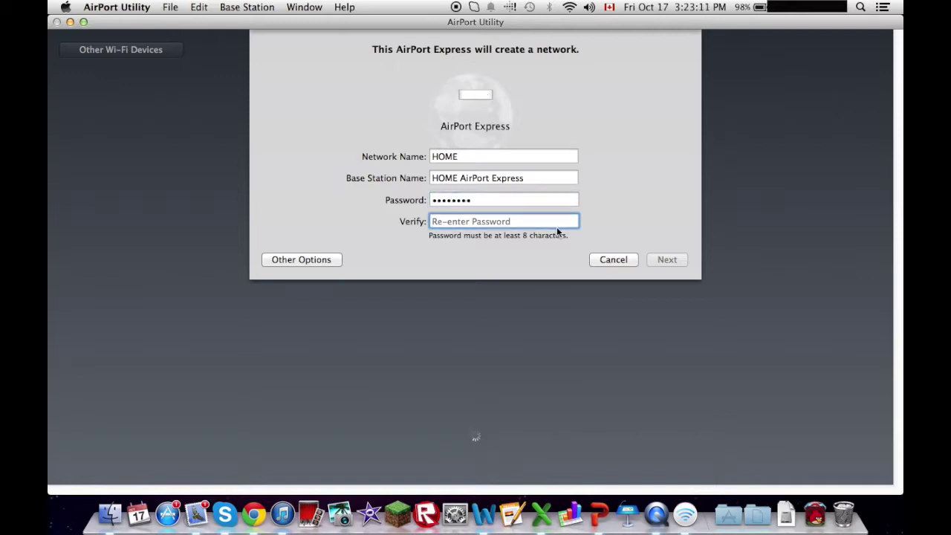
{"action": "type", "text": "*******"}
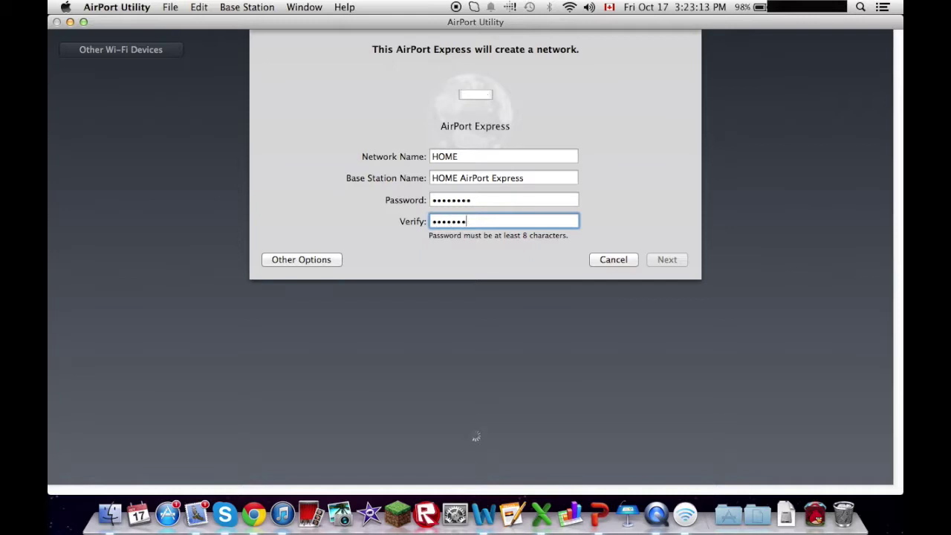
{"action": "type", "text": "*"}
{"action": "left_click", "coordinate": [671, 259]}
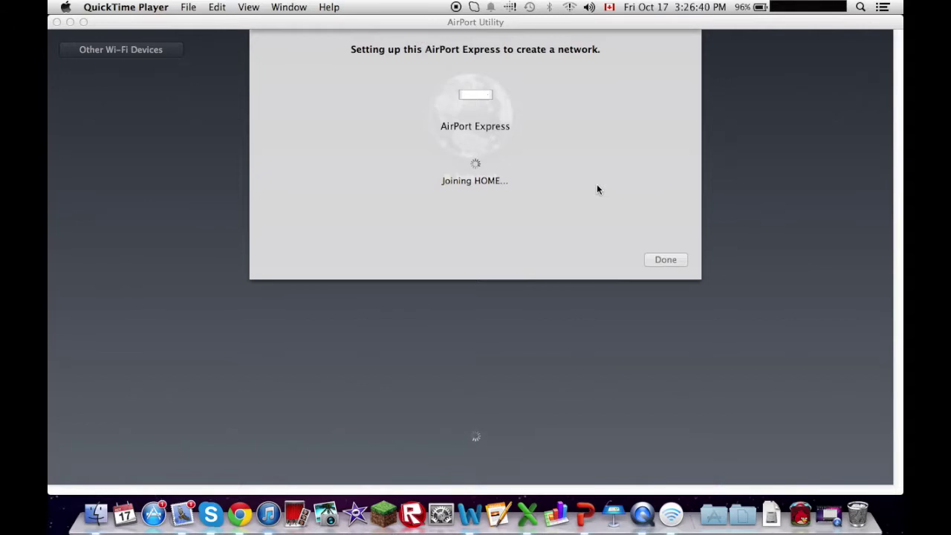
Check in the Wi-Fi menu that the Mac is on HOME, then finish setup with Done
{"action": "left_click", "coordinate": [569, 7]}
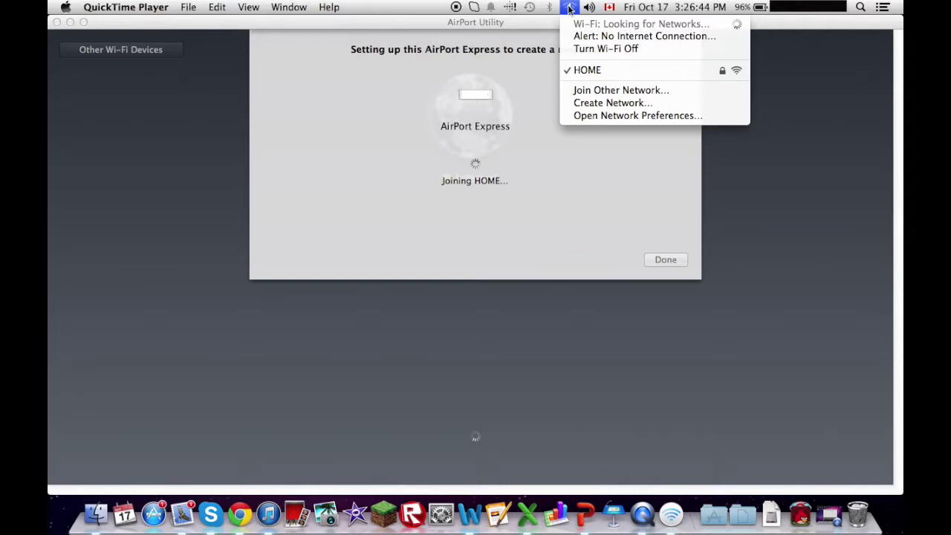
{"action": "left_click", "coordinate": [569, 7]}
{"action": "left_click", "coordinate": [569, 7]}
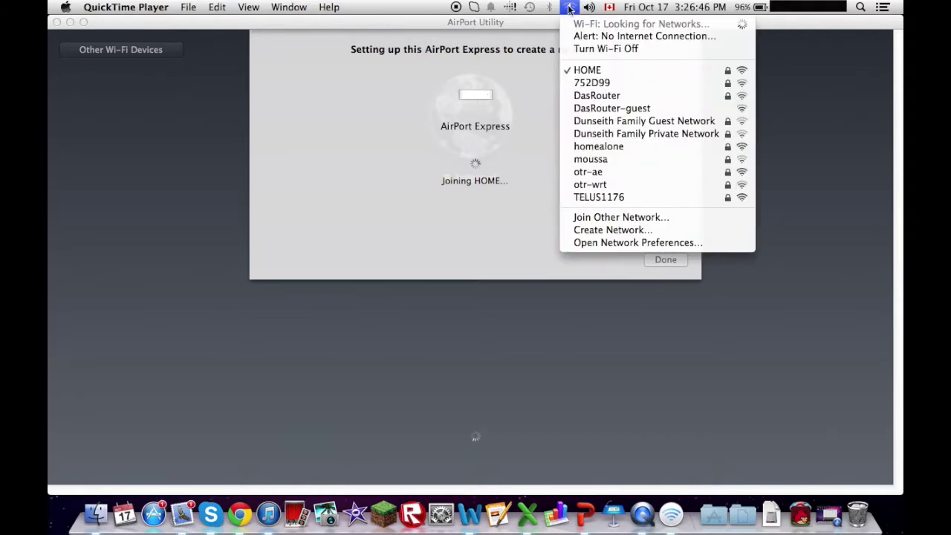
{"action": "left_click", "coordinate": [568, 7]}
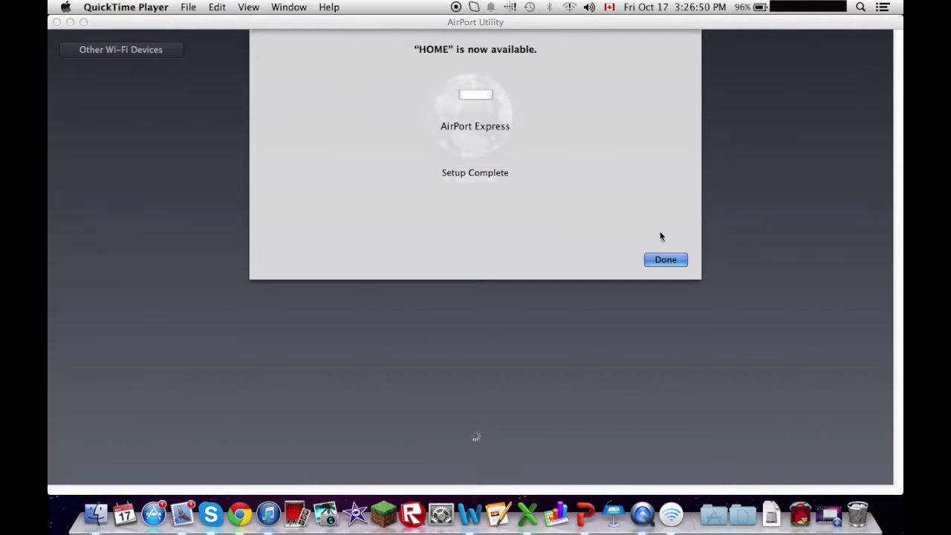
{"action": "left_click", "coordinate": [673, 260]}
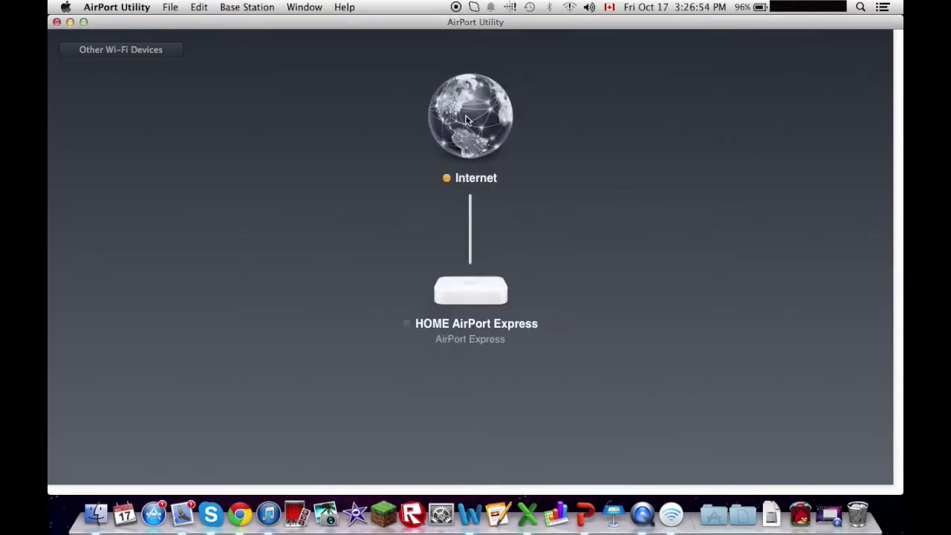
Review the HOME AirPort Express and Internet connection info popovers, then dismiss them
{"action": "left_click", "coordinate": [479, 297]}
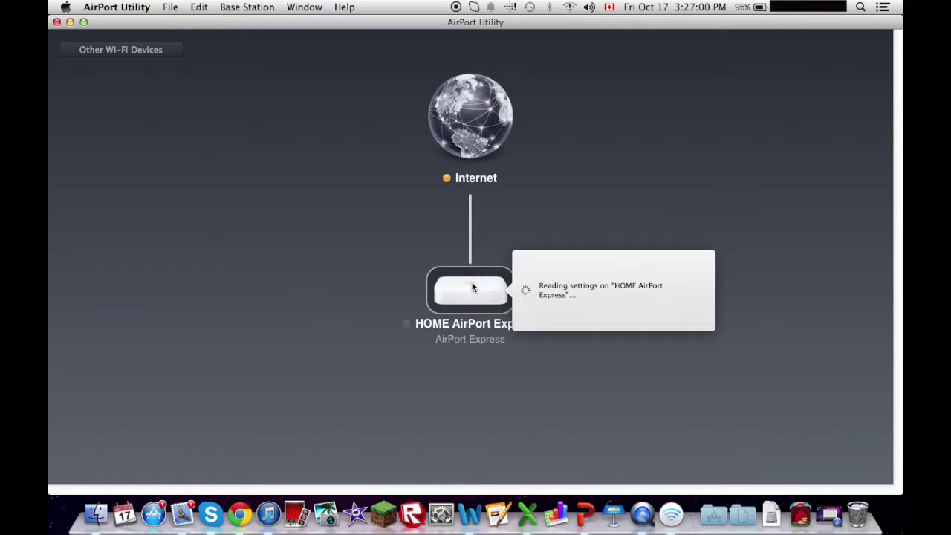
{"action": "left_click", "coordinate": [443, 135]}
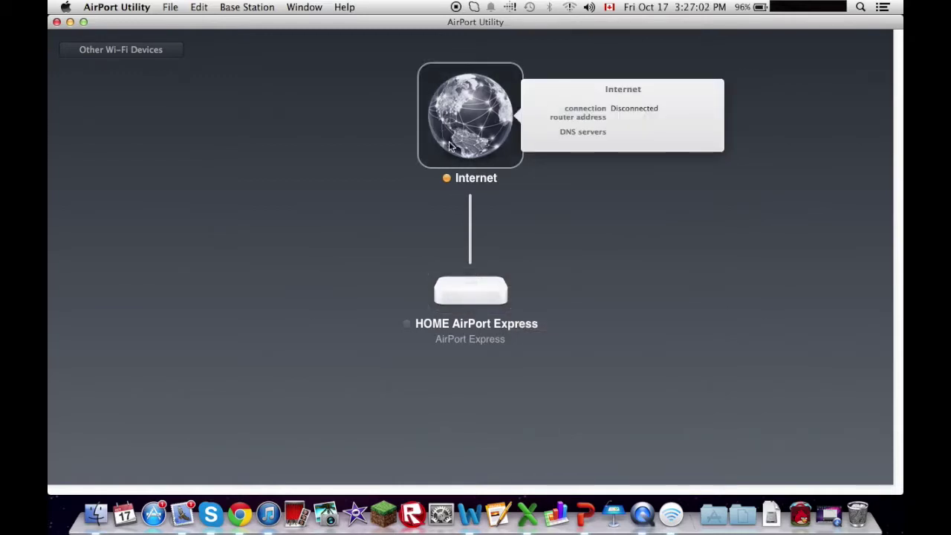
{"action": "left_click", "coordinate": [479, 295]}
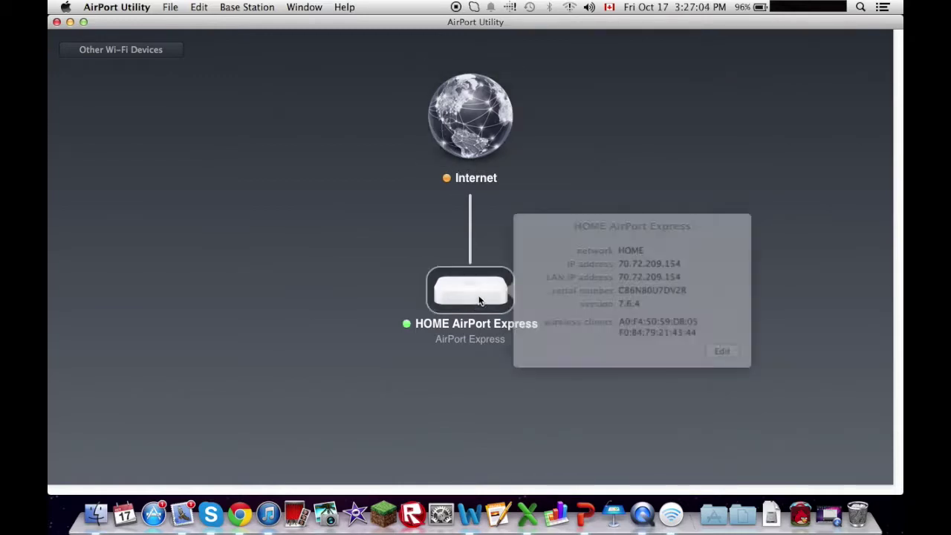
{"action": "left_click", "coordinate": [460, 130]}
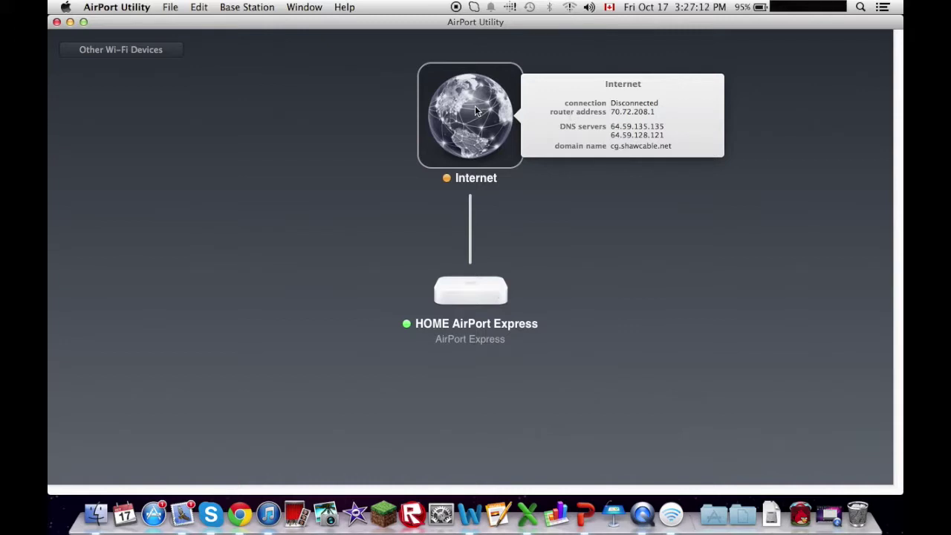
{"action": "left_click", "coordinate": [615, 169]}
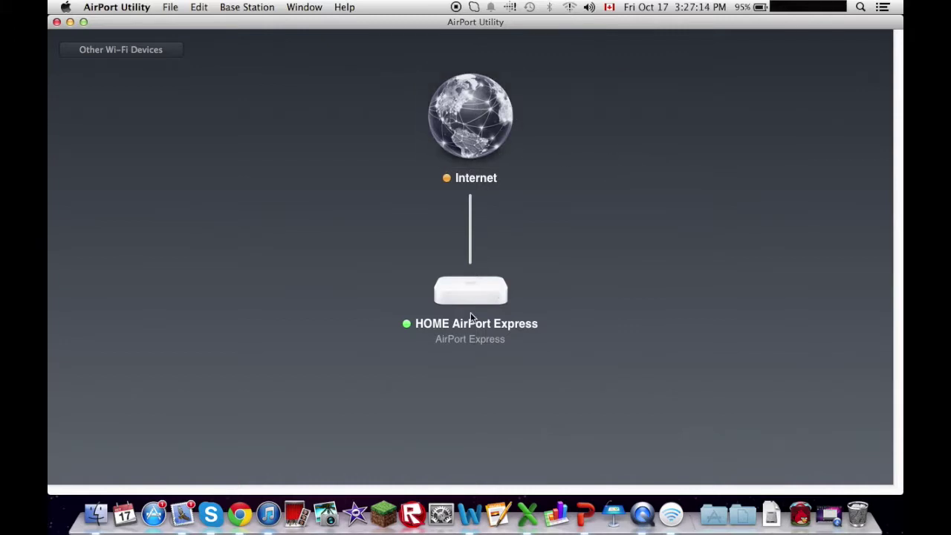